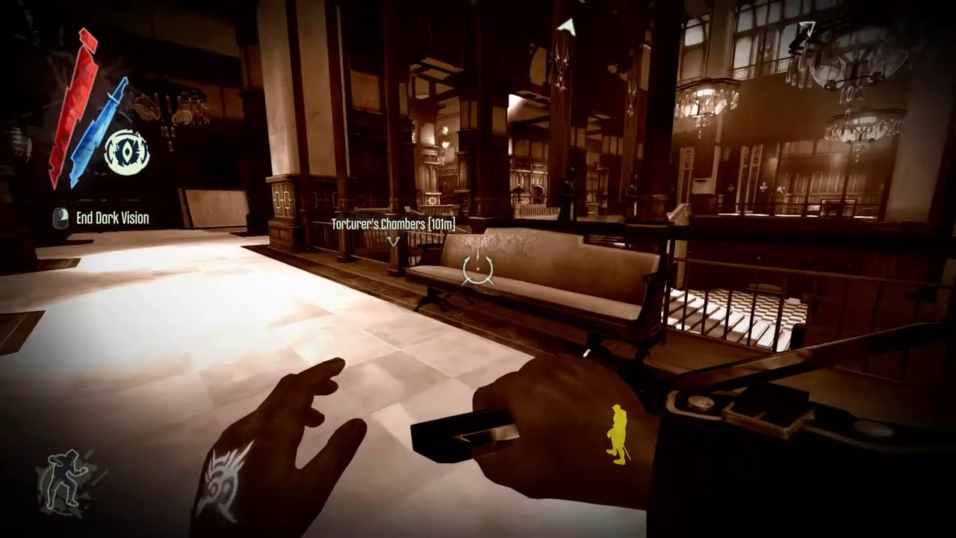
pyautogui.press('w')
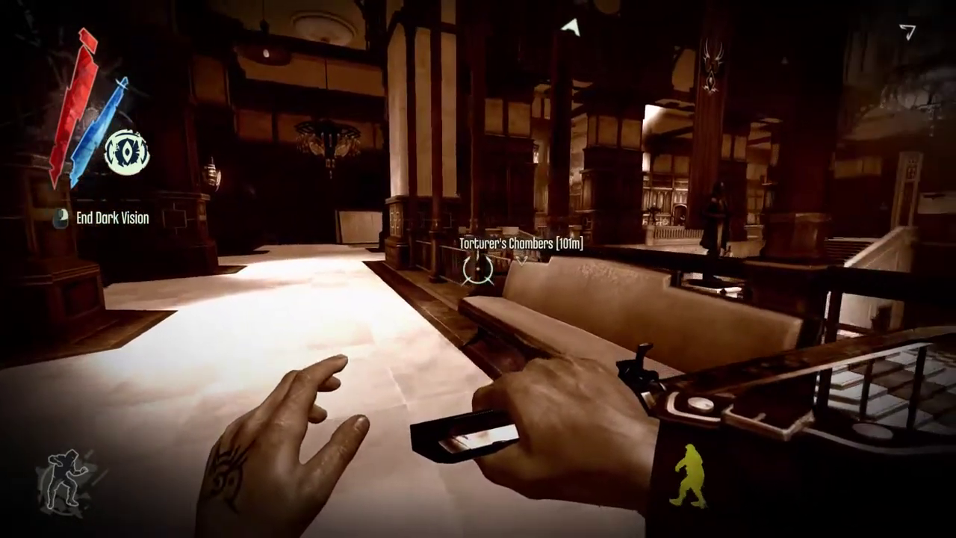
pyautogui.press('w')
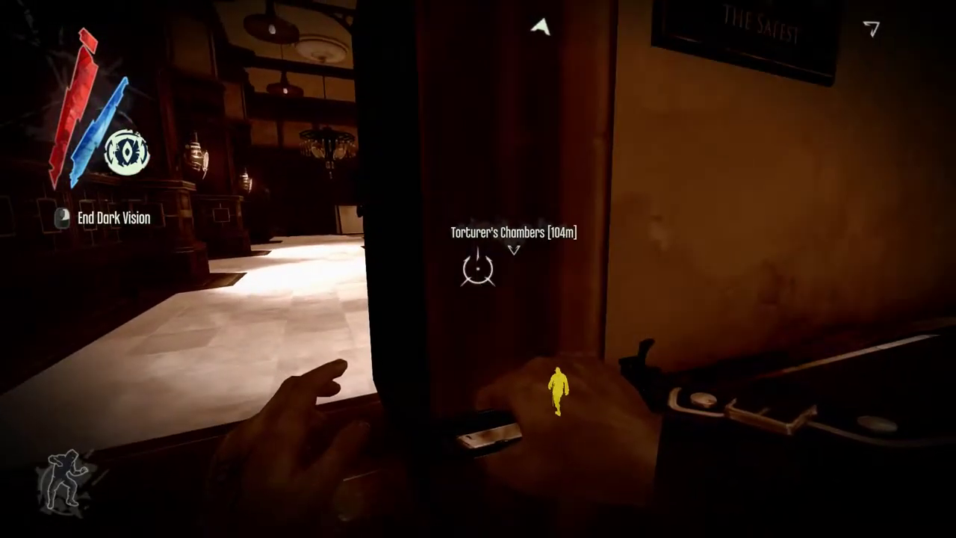
pyautogui.press('w')
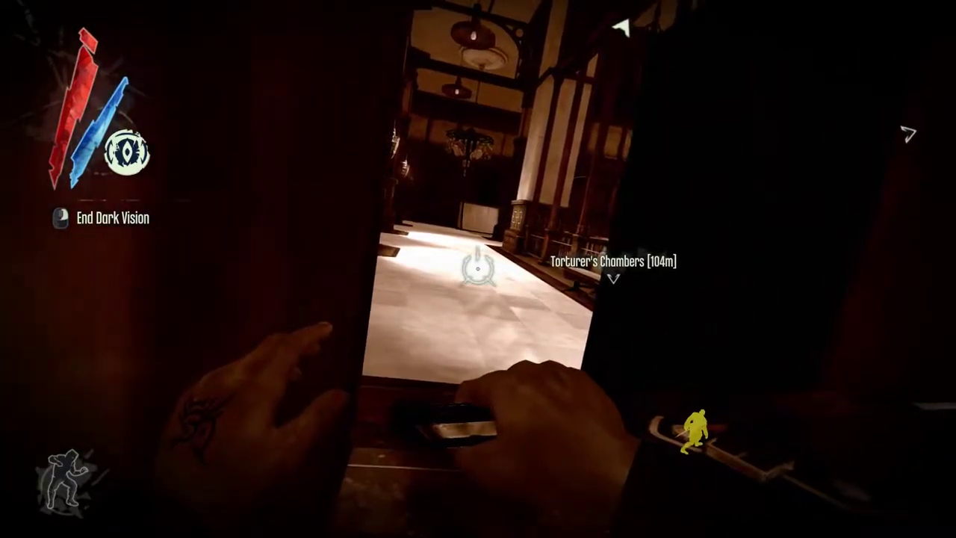
pyautogui.press('w')
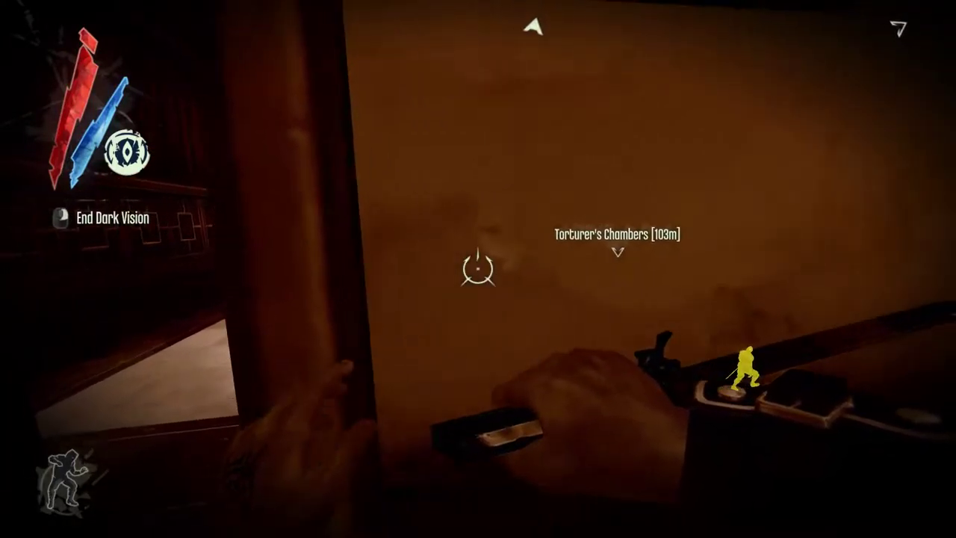
pyautogui.press('w')
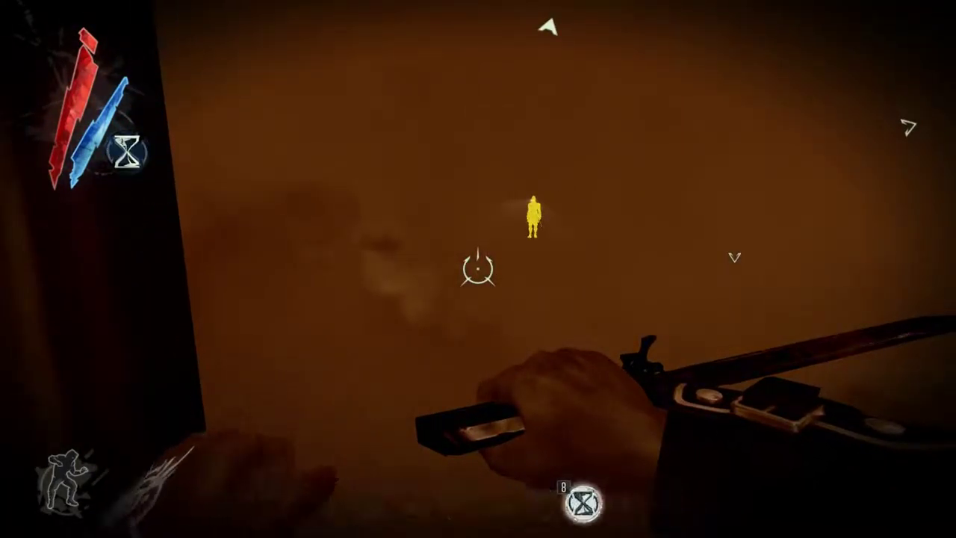
pyautogui.scroll(-2, 478, 269)
pyautogui.press('a')
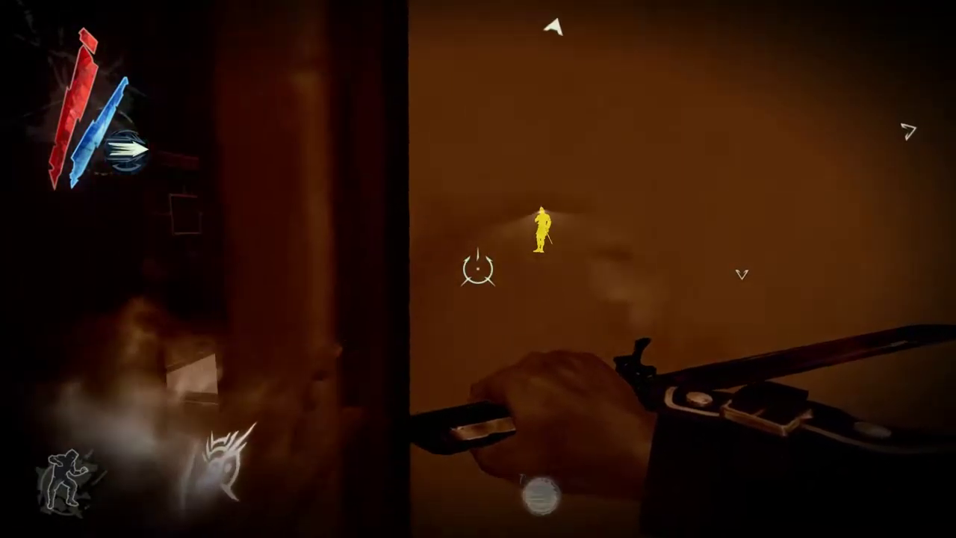
pyautogui.press('a')
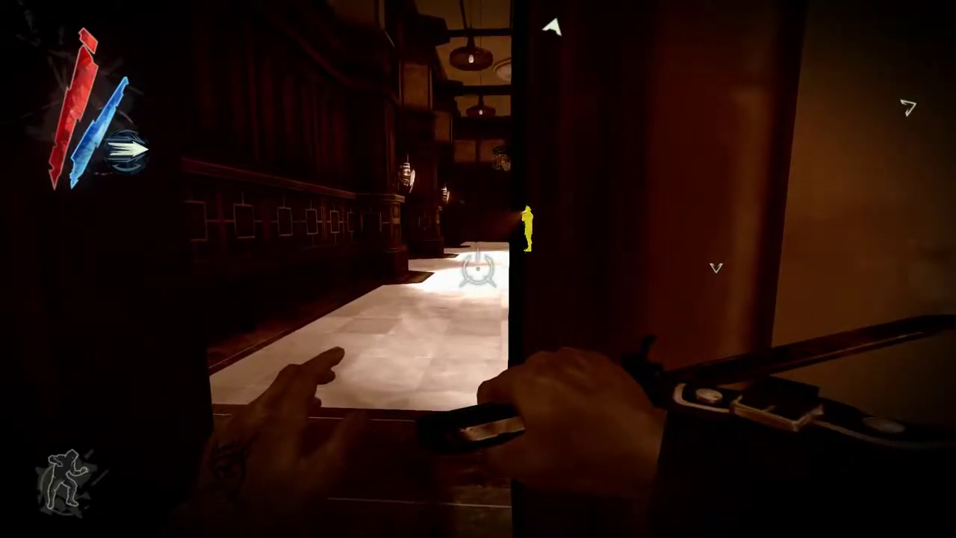
pyautogui.press('w')
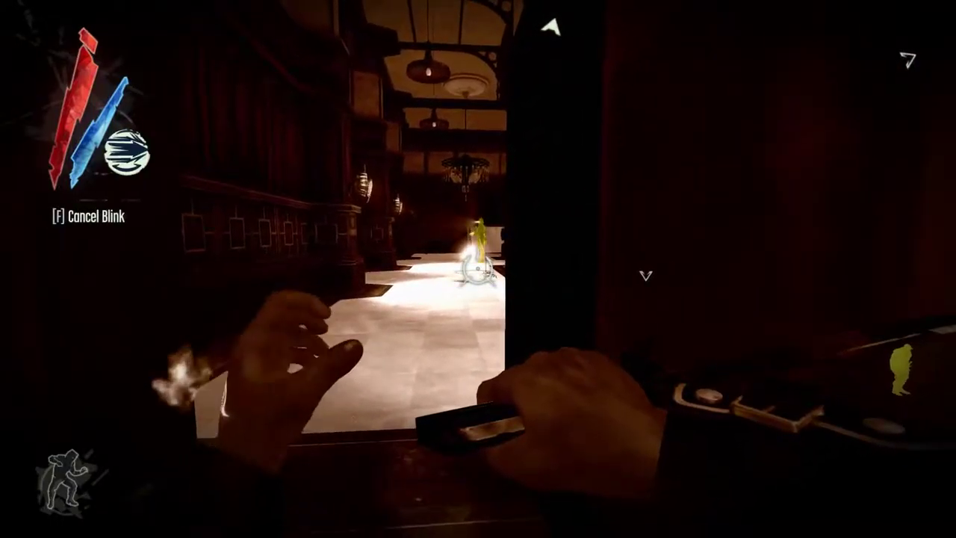
pyautogui.rightClick(478, 269)
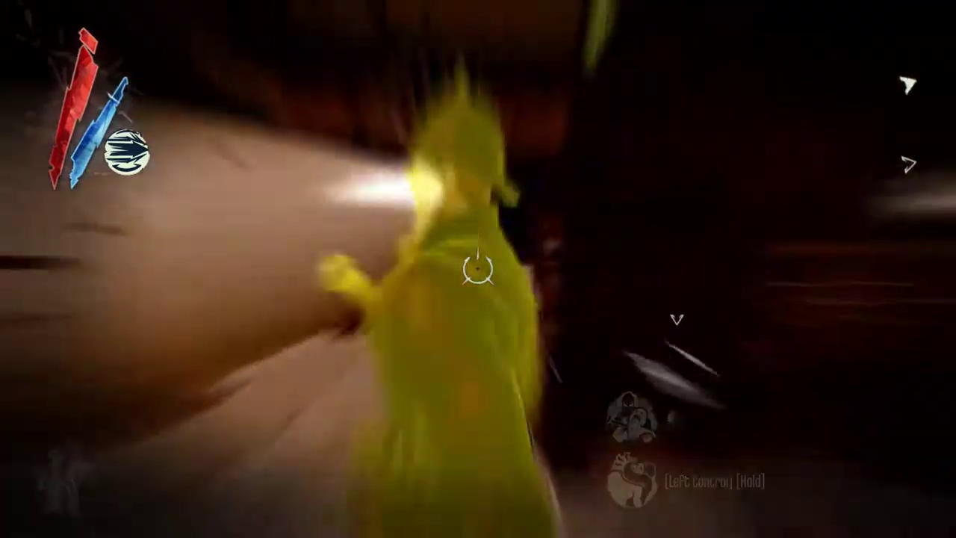
pyautogui.click(478, 269)
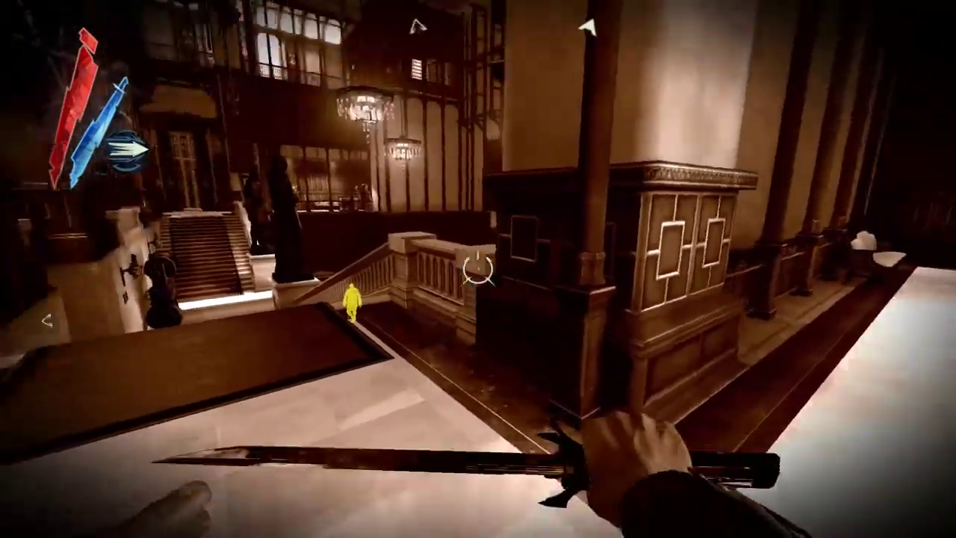
pyautogui.press('w')
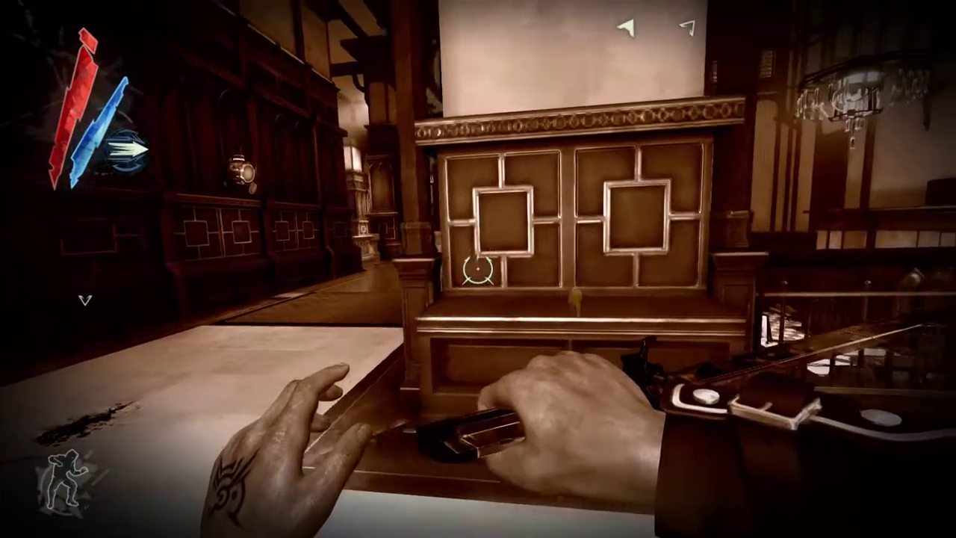
pyautogui.press('w')
pyautogui.rightClick(478, 269)
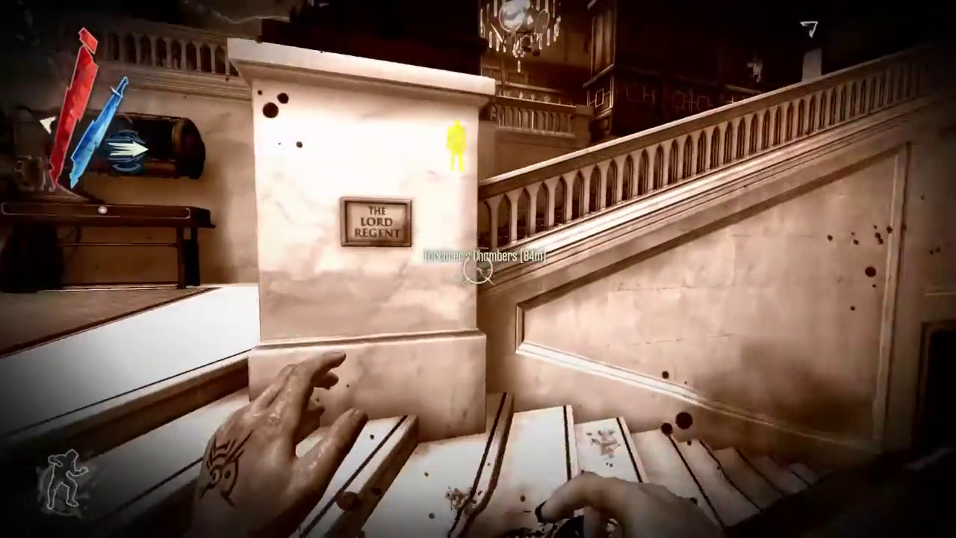
pyautogui.moveTo(478, 269); pyautogui.dragTo(224, 224)
pyautogui.press('w')
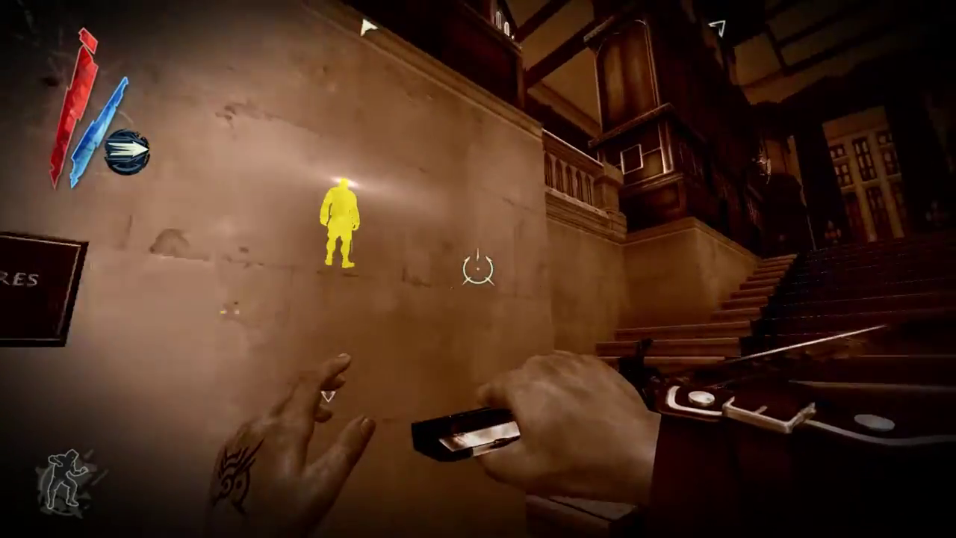
pyautogui.press('w')
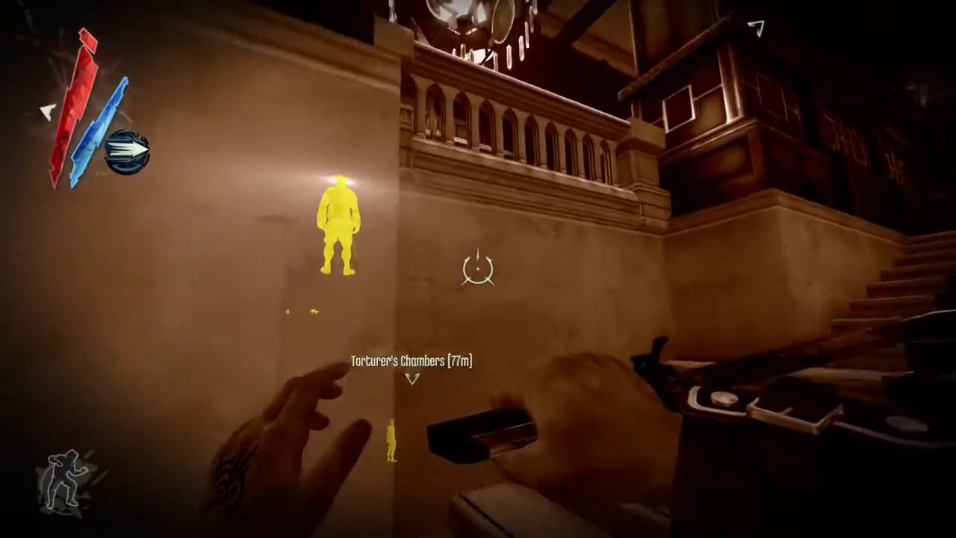
pyautogui.press('w')
pyautogui.middleClick(478, 269)
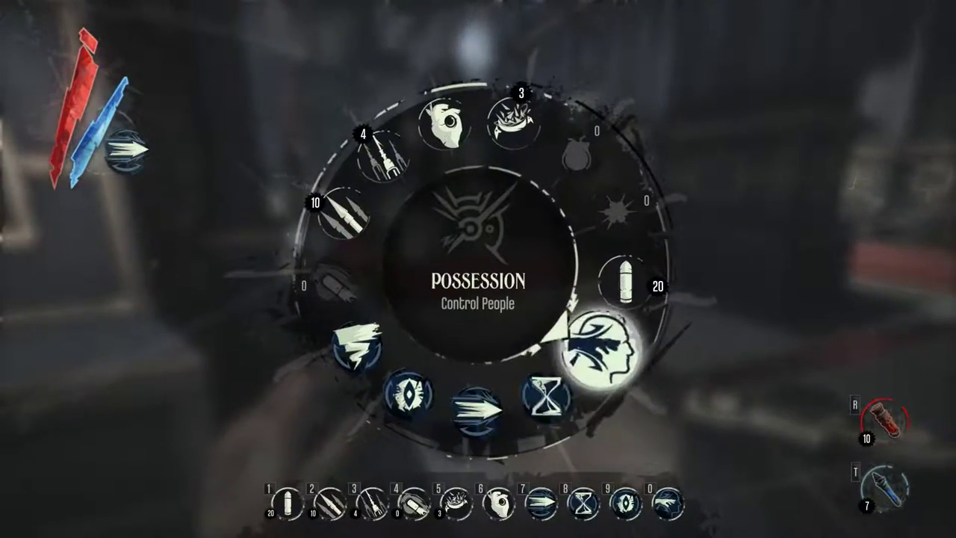
pyautogui.click(407, 395)
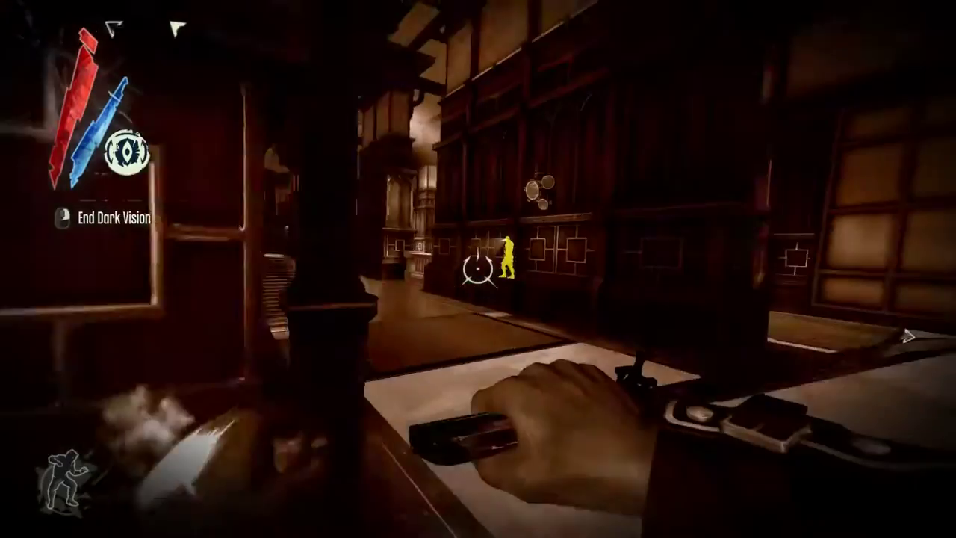
pyautogui.press('w')
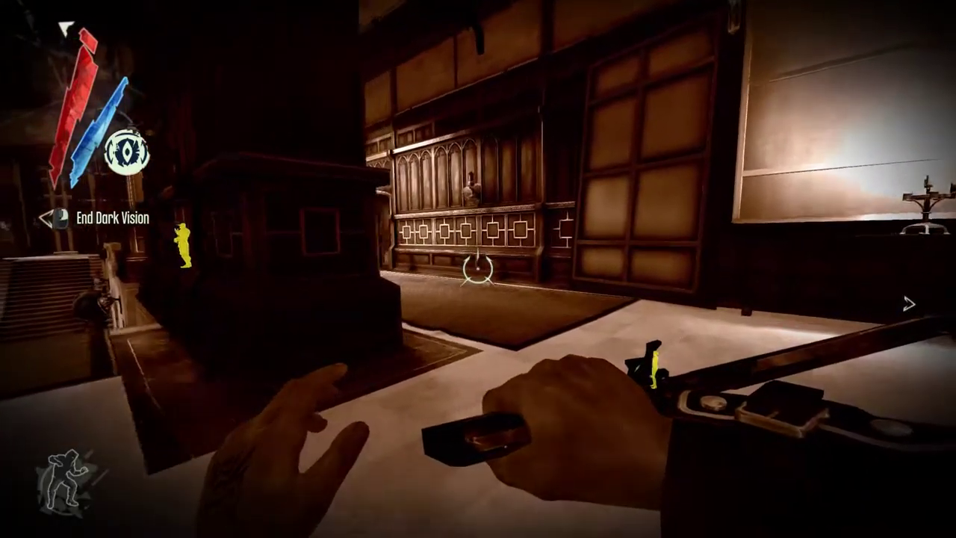
pyautogui.press('w')
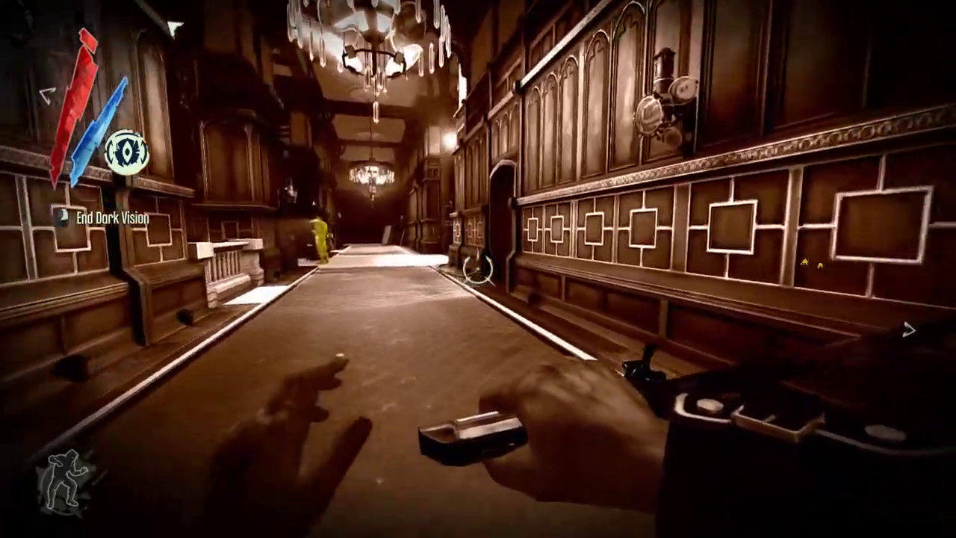
pyautogui.press('w')
pyautogui.press('w')
pyautogui.press('f')
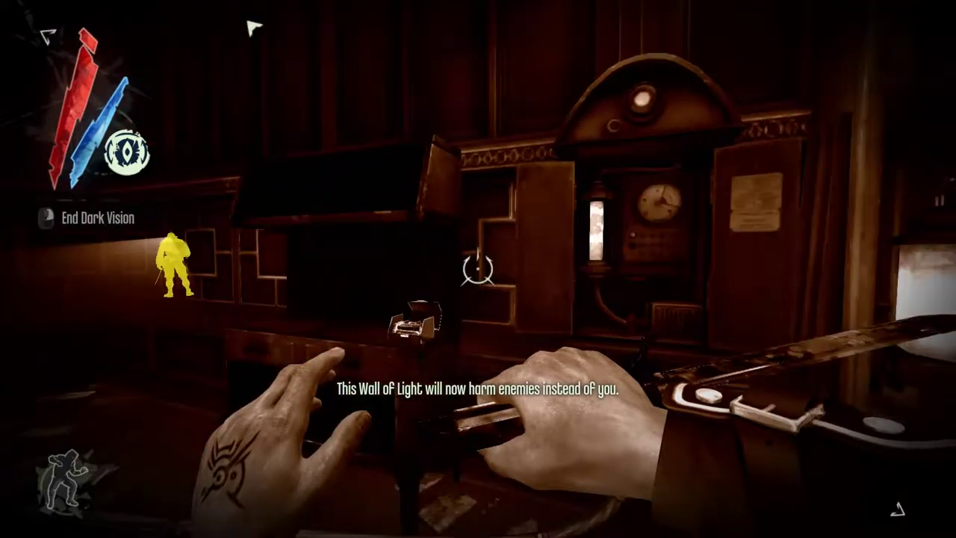
pyautogui.press('w')
pyautogui.press('w')
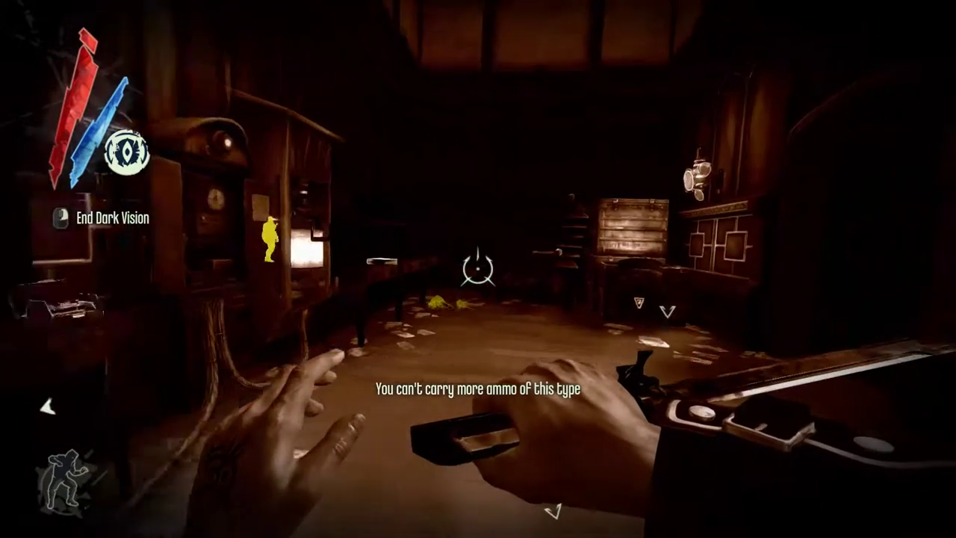
pyautogui.press('w')
pyautogui.press('f')
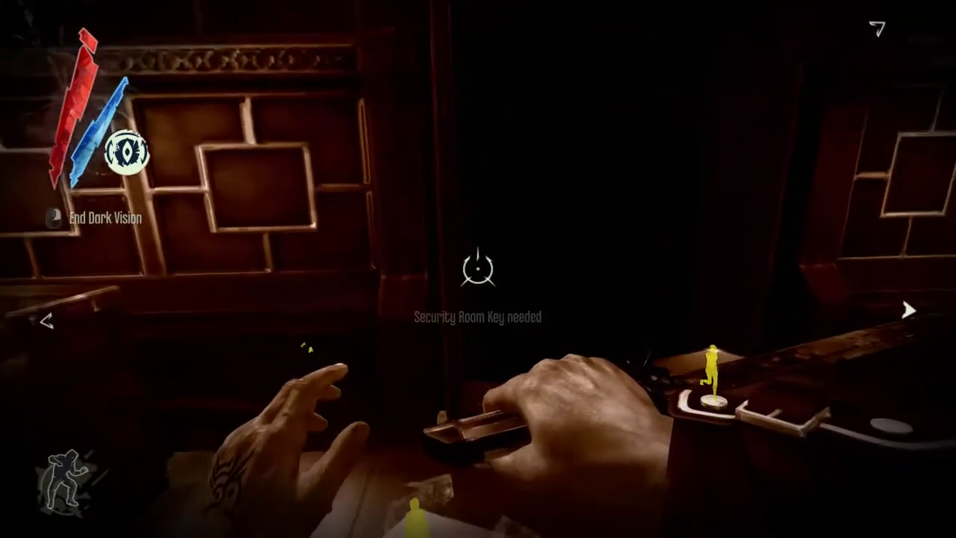
pyautogui.moveTo(478, 269); pyautogui.dragTo(672, 269)
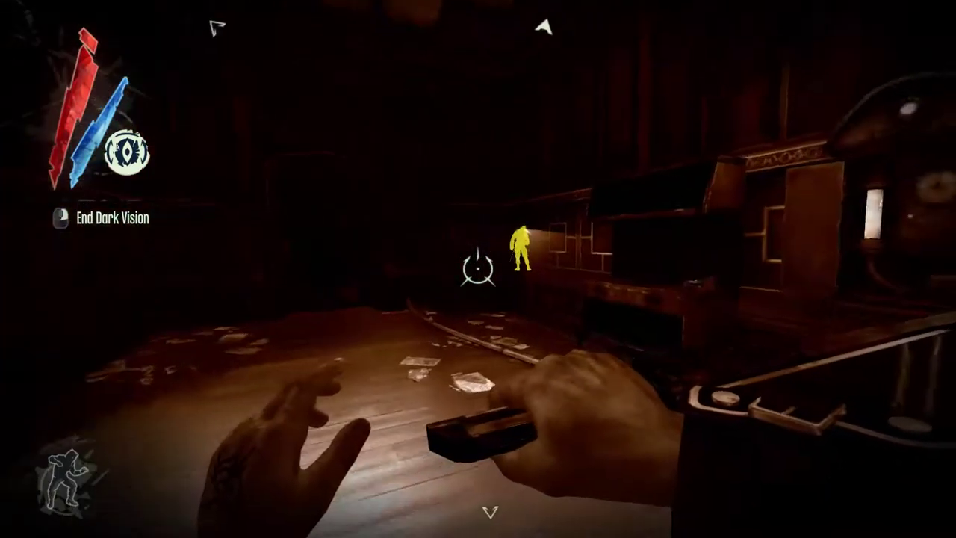
pyautogui.press('w')
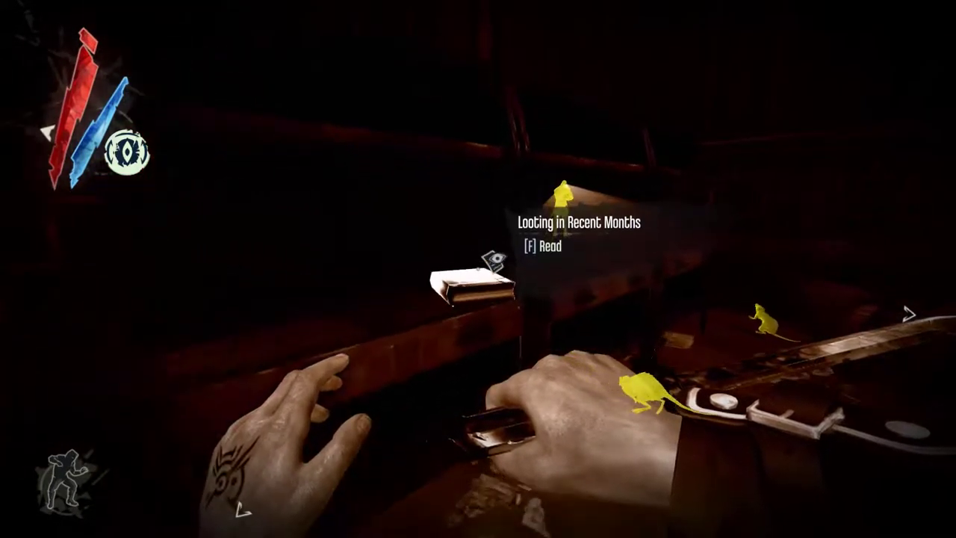
pyautogui.press('w')
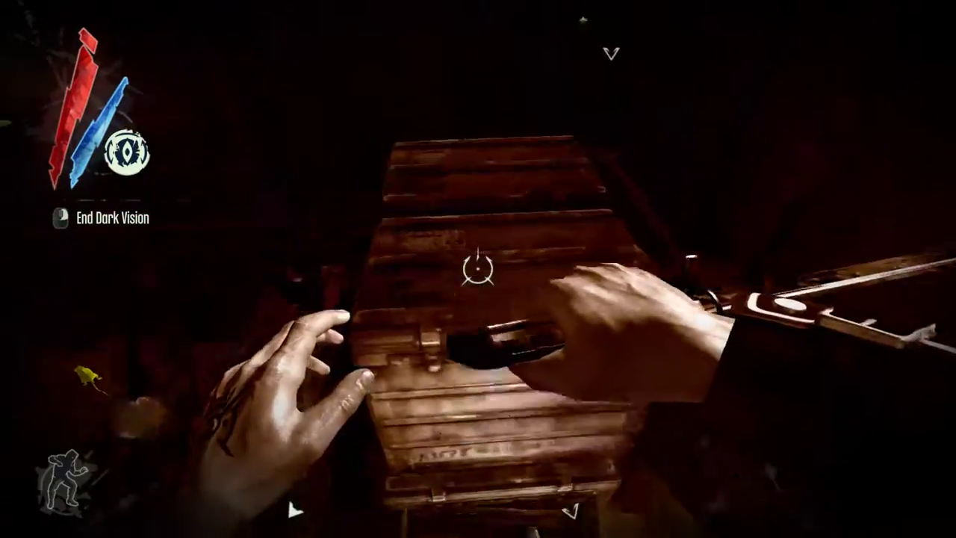
pyautogui.moveTo(478, 374); pyautogui.dragTo(478, 224)
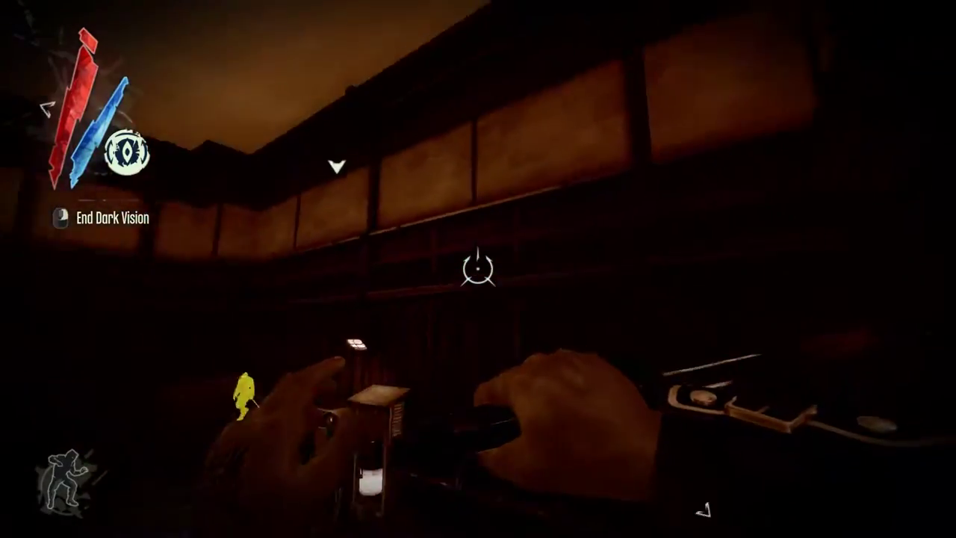
pyautogui.press('f')
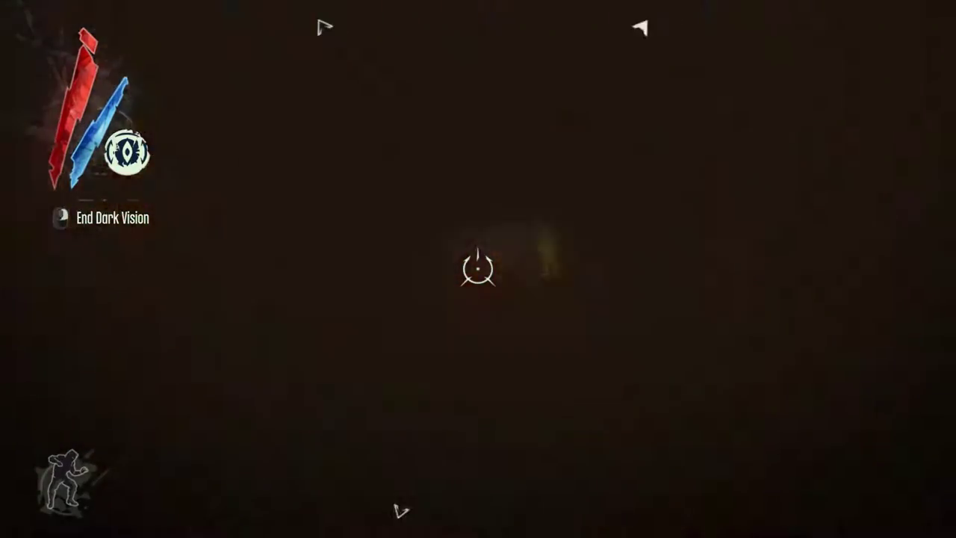
pyautogui.press('f')
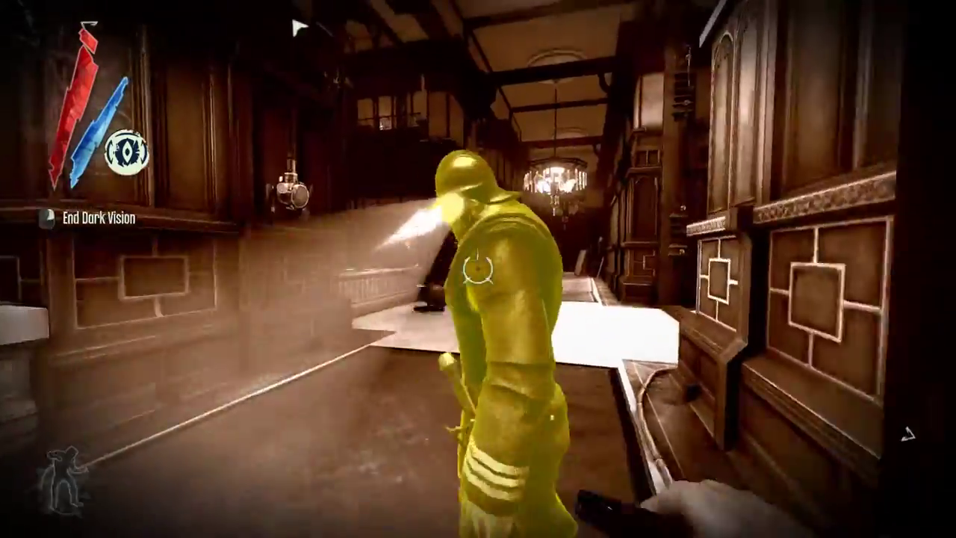
pyautogui.click(478, 269)
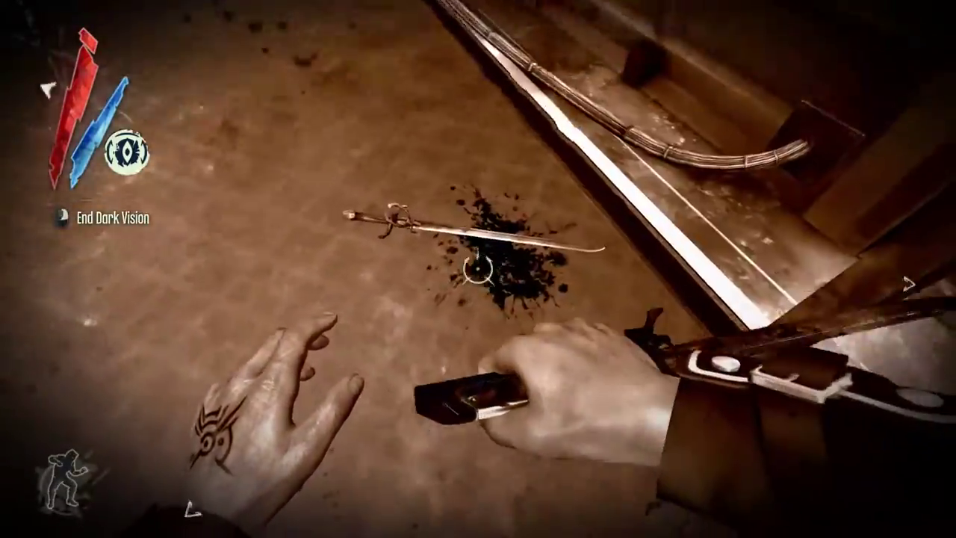